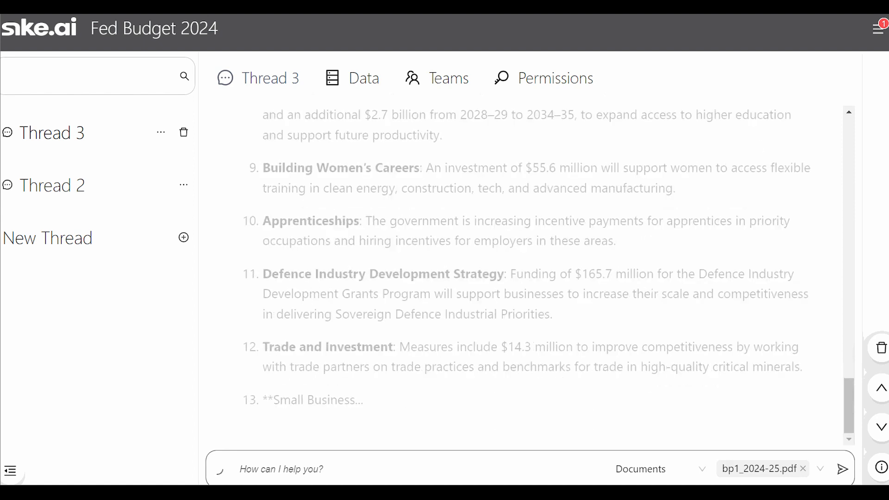
- Ask the thread, using bp1_2024-25.pdf, "as an economist, how would you critique this budget outlook/report"
left_click(360, 467)
type("as an economist, how would you critique this budget outlook/report")
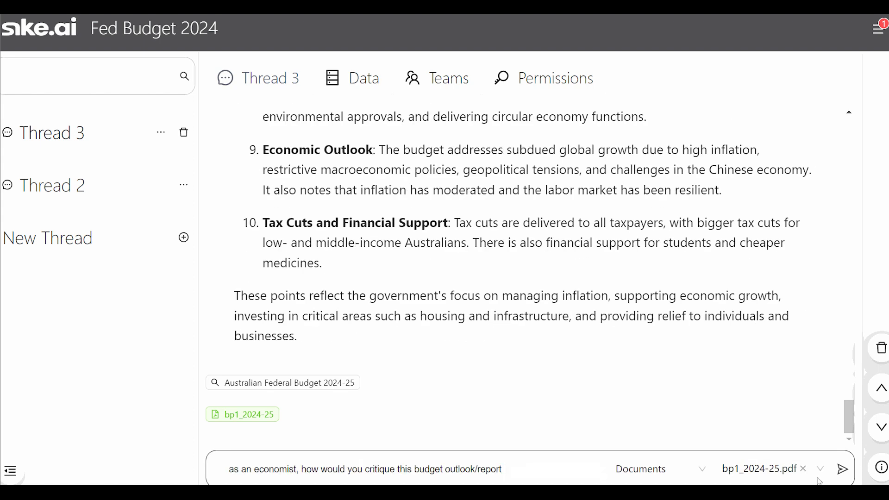
left_click(842, 470)
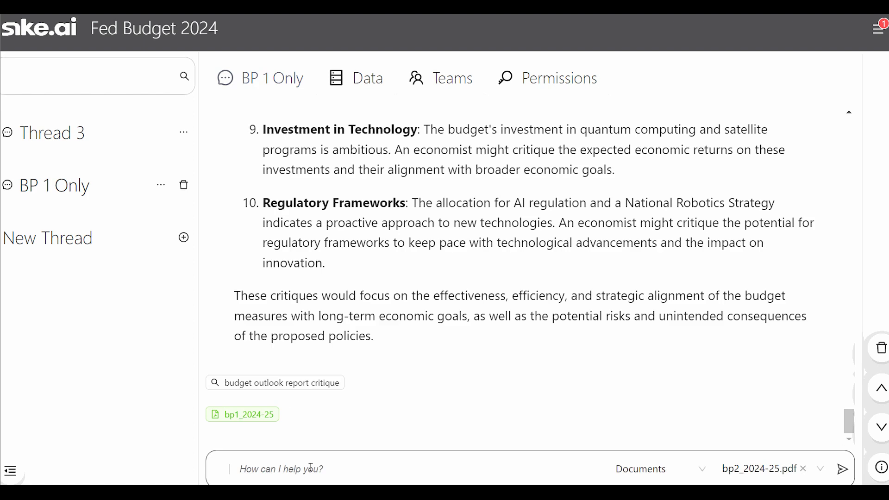
- Ask, using bp2_2024-25.pdf, what recommendations suit a largely bootstrapped small blockchain technology business with little grant support, considering moving overseas after this budget
type("you're a small business working in the technology space (particularly dealing with blockchain tech), you have recieved very little support from grants and are largely bootstrapped. You are considering moving overseas if the budget does not offer much clarity of assistance for your work. What recommendations would you have for this company after this budget?")
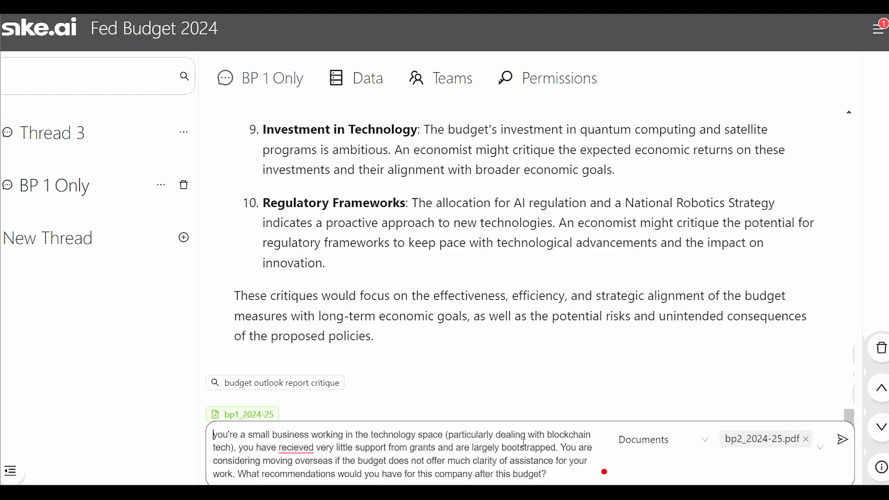
left_click(843, 439)
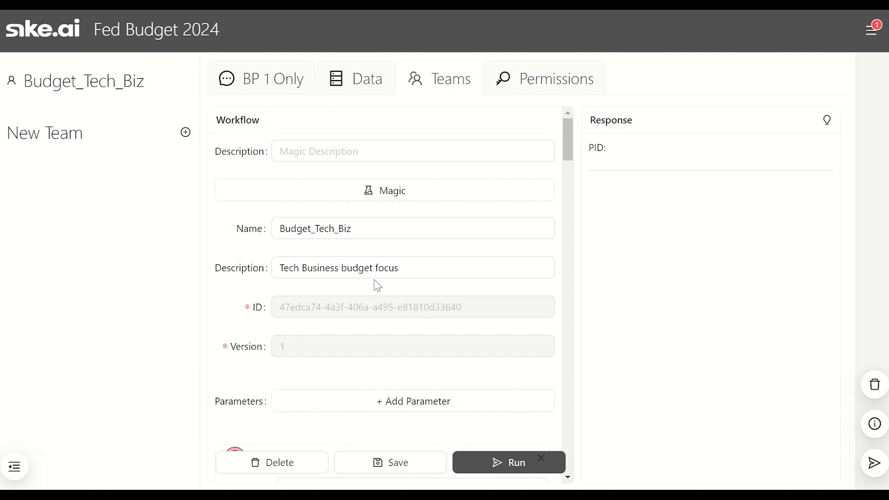
- Examine the Budget_Tech_Biz team workflow, including each member's task, knodules, tag options and instructions through to the linkedin_post prompt
scroll(378, 286, "down", 10)
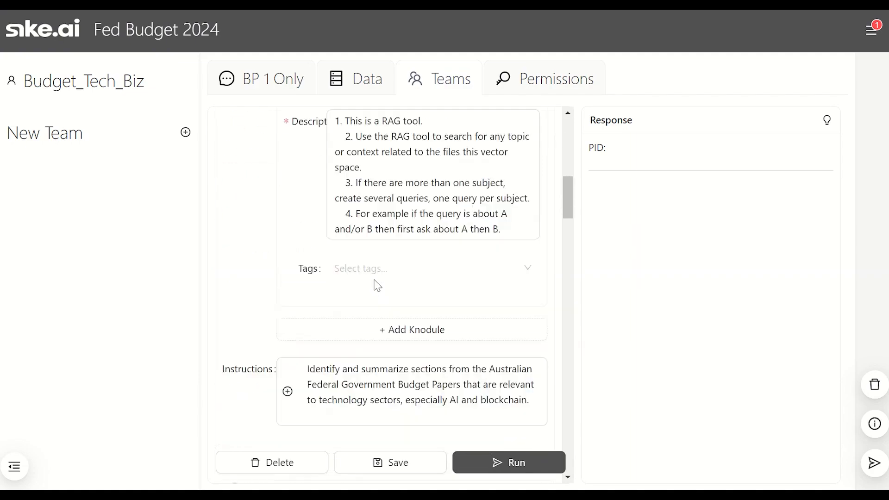
scroll(378, 285, "down", 4)
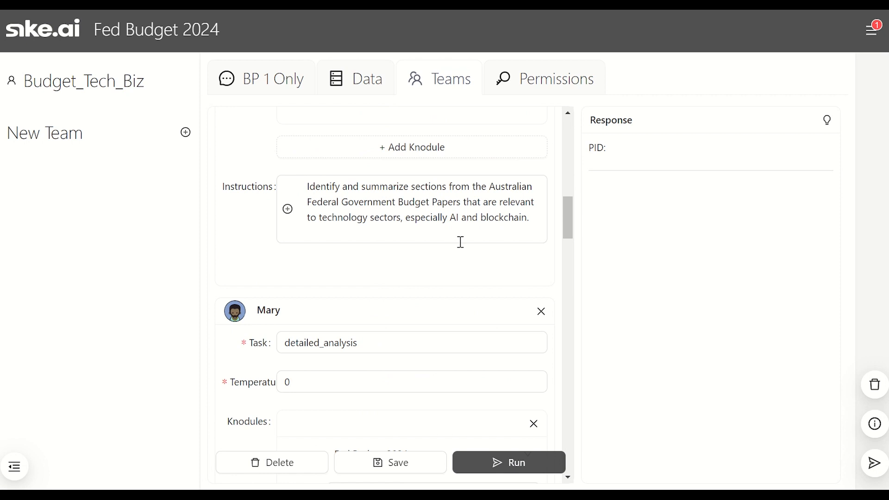
scroll(425, 301, "down", 5)
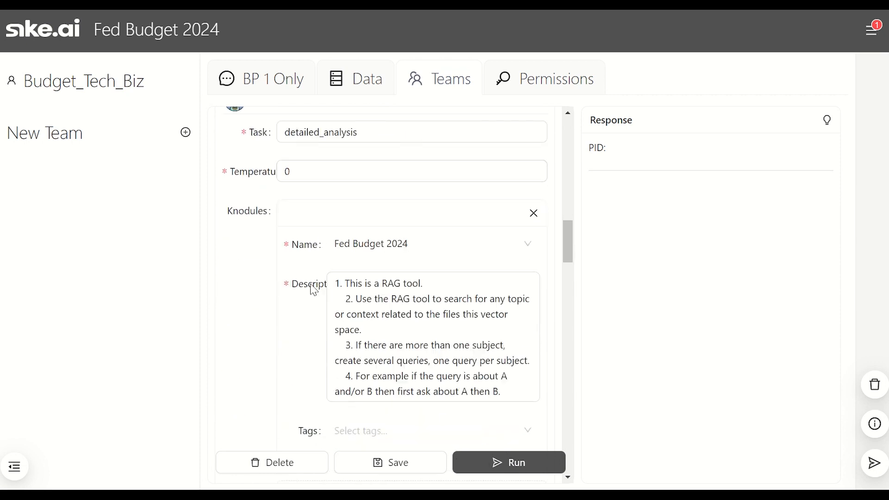
scroll(314, 290, "down", 5)
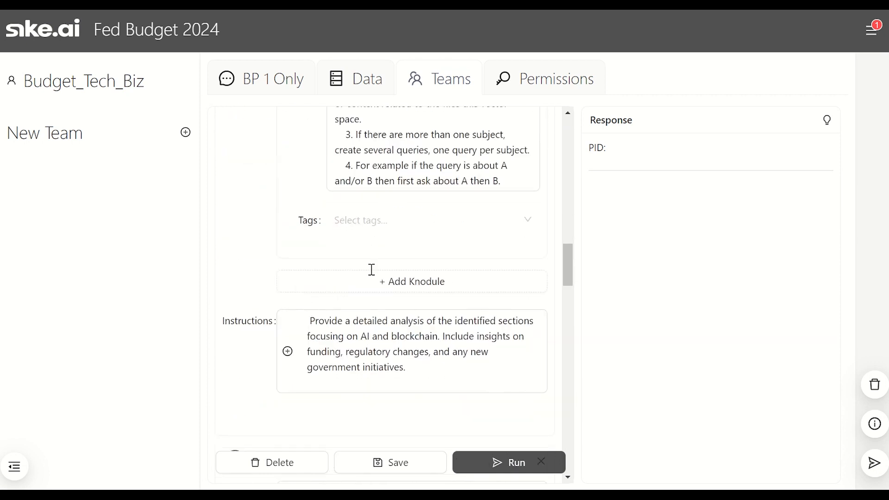
left_click(371, 222)
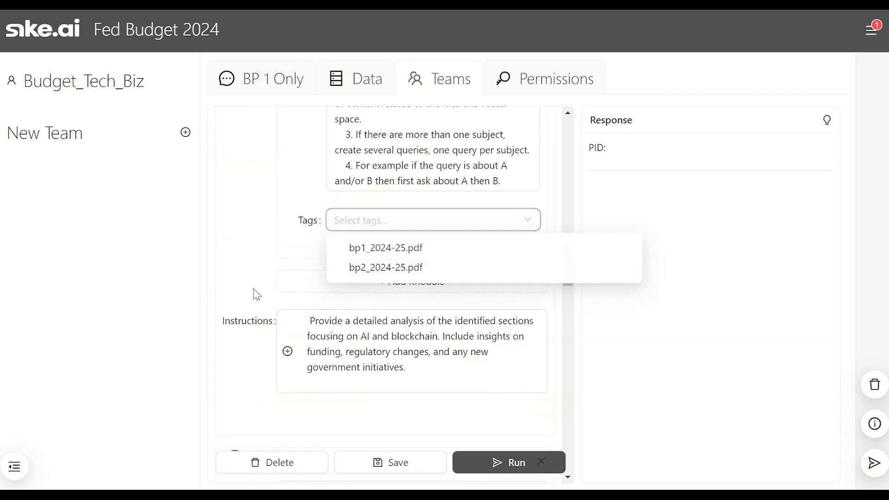
scroll(257, 295, "down", 8)
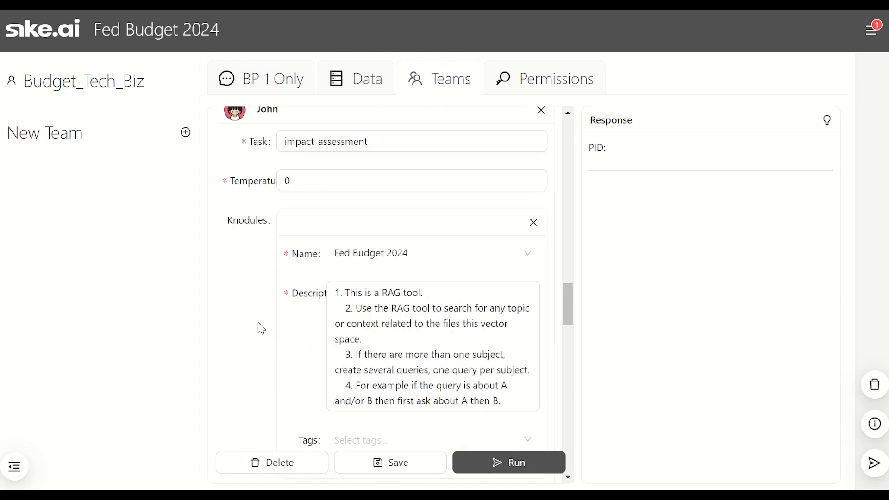
scroll(261, 329, "down", 8)
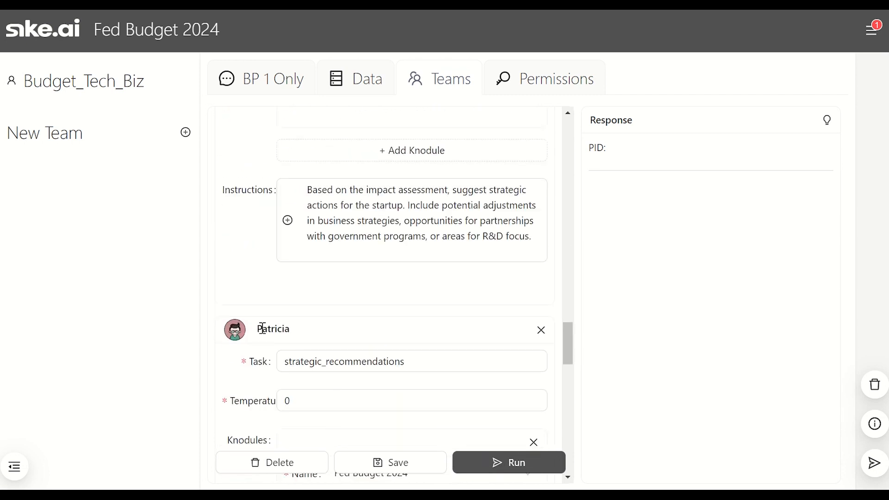
scroll(292, 325, "down", 6)
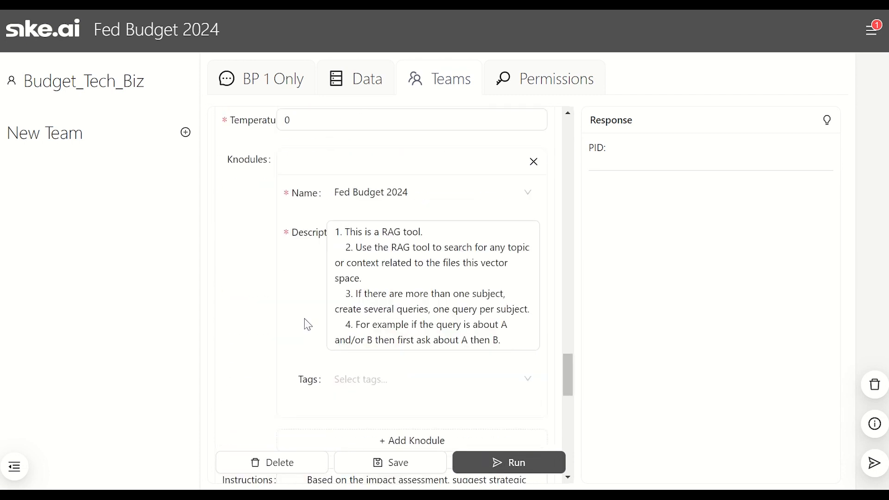
scroll(306, 324, "down", 11)
scroll(273, 290, "down", 3)
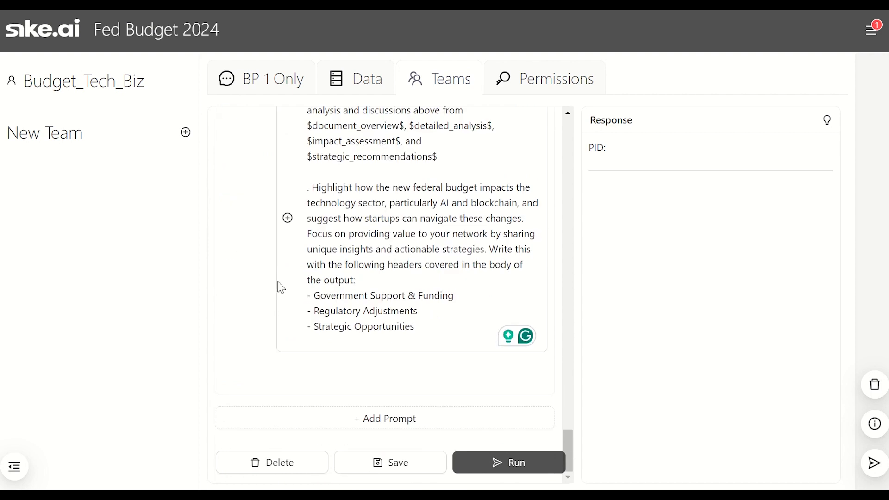
scroll(306, 250, "up", 3)
left_click_drag(307, 236, 453, 311)
left_click(452, 312)
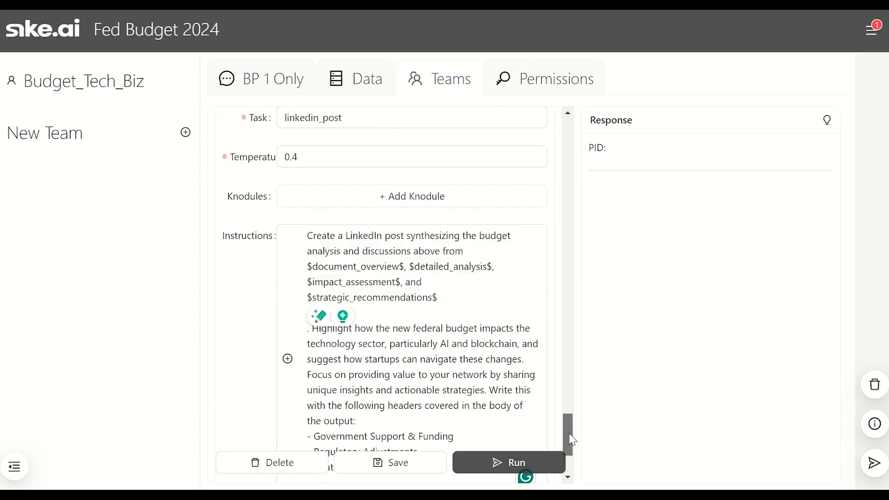
- Run the Budget_Tech_Biz team flow and confirm the run
left_click_drag(573, 440, 588, 188)
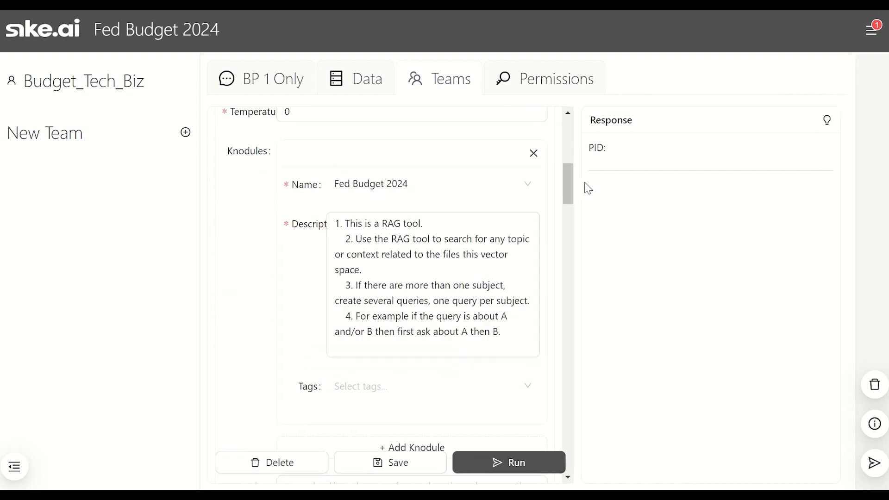
left_click(491, 463)
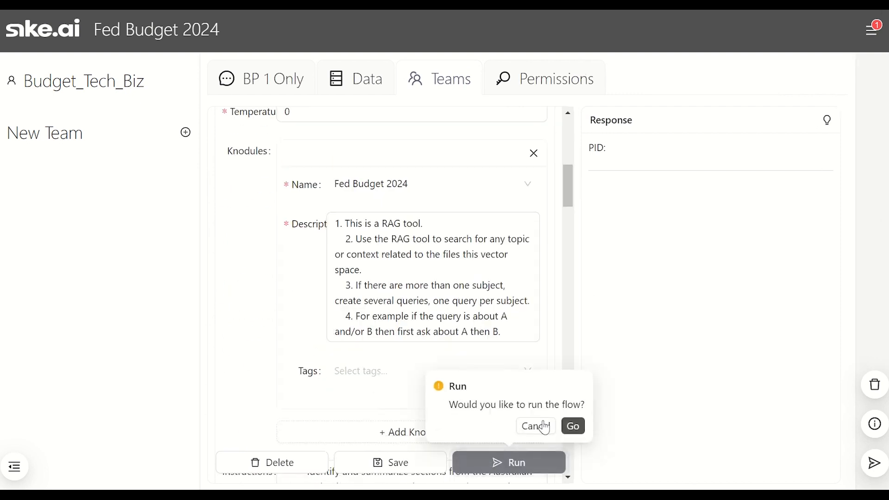
left_click(573, 424)
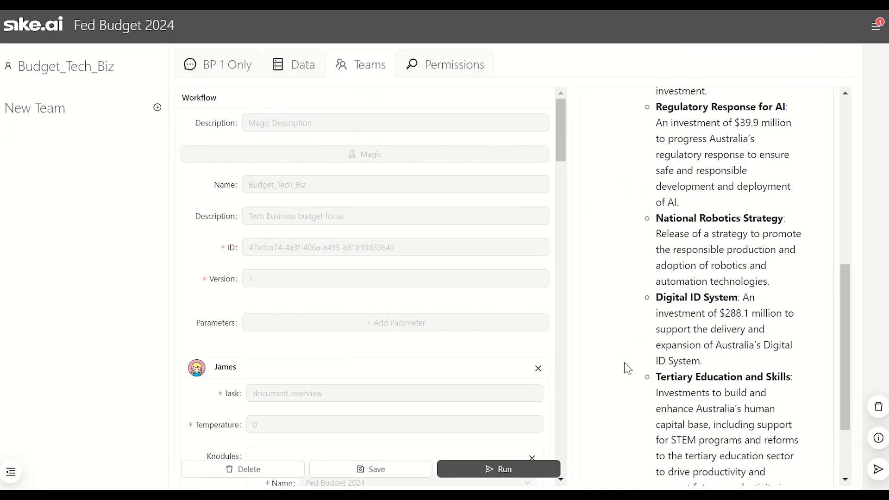
- Copy the generated linkedin_post response and paste it into a new LinkedIn post for review
scroll(625, 365, "down", 9)
scroll(625, 362, "down", 8)
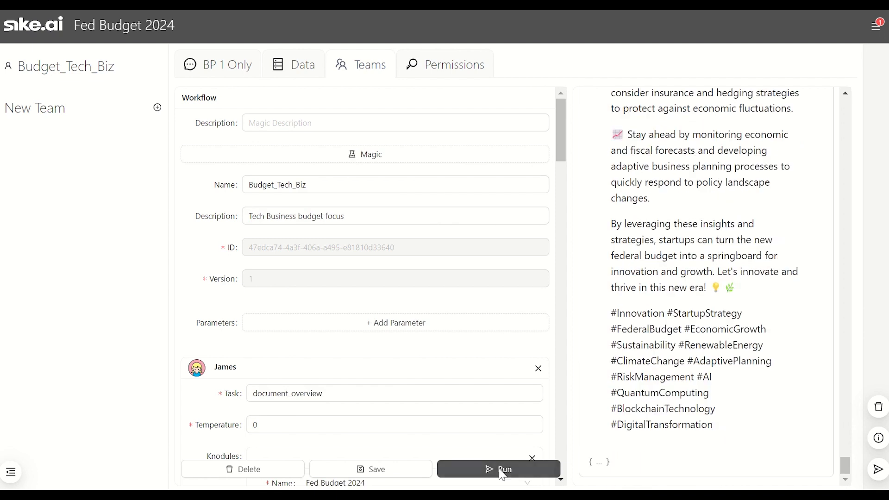
scroll(687, 391, "up", 11)
scroll(688, 391, "up", 9)
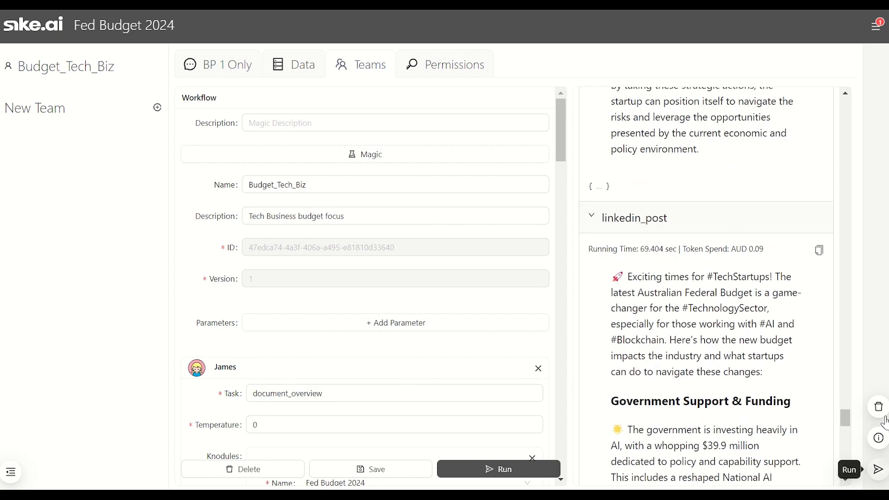
scroll(781, 225, "down", 3)
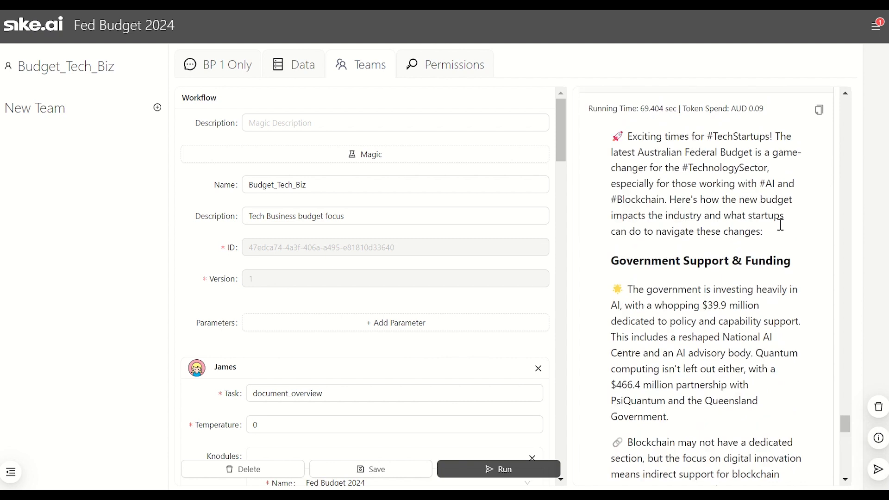
left_click(819, 110)
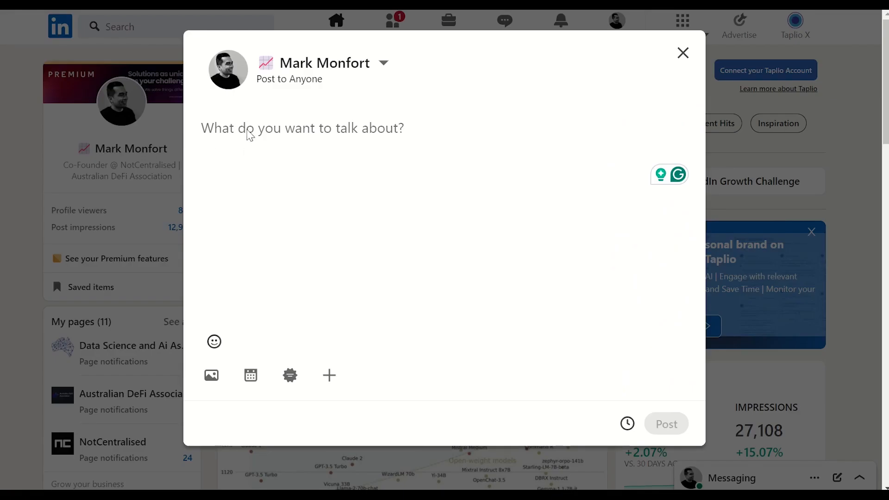
key("ctrl+v")
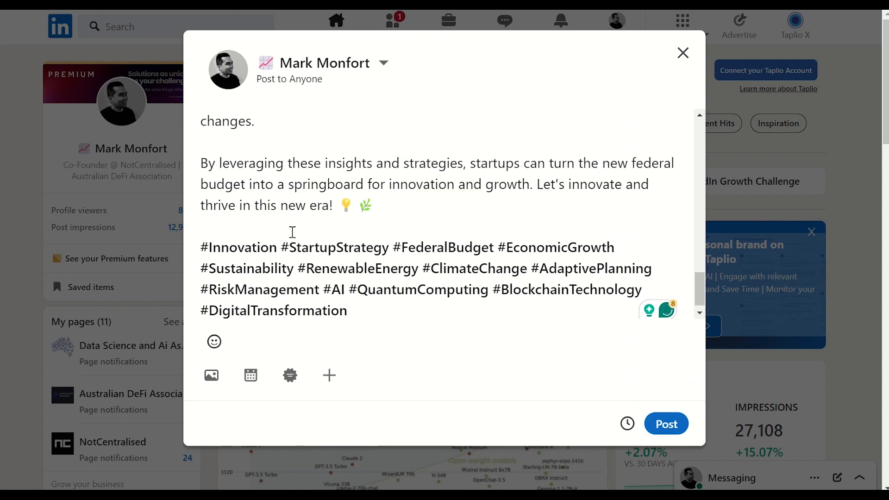
scroll(292, 233, "up", 5)
scroll(292, 233, "up", 5)
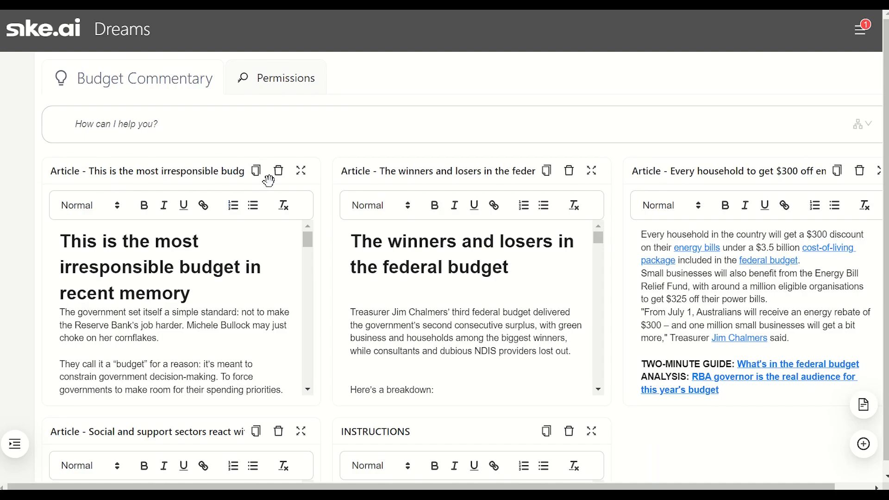
- In sike.ai's Budget Commentary dream, expand and read the articles on the most irresponsible budget and the $300 energy bill discount
left_click(301, 171)
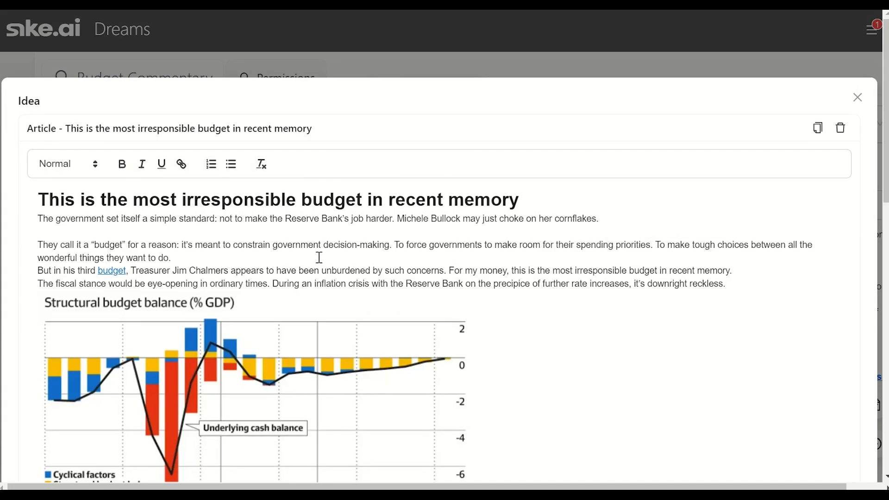
scroll(319, 257, "down", 4)
scroll(319, 258, "down", 8)
scroll(320, 258, "up", 12)
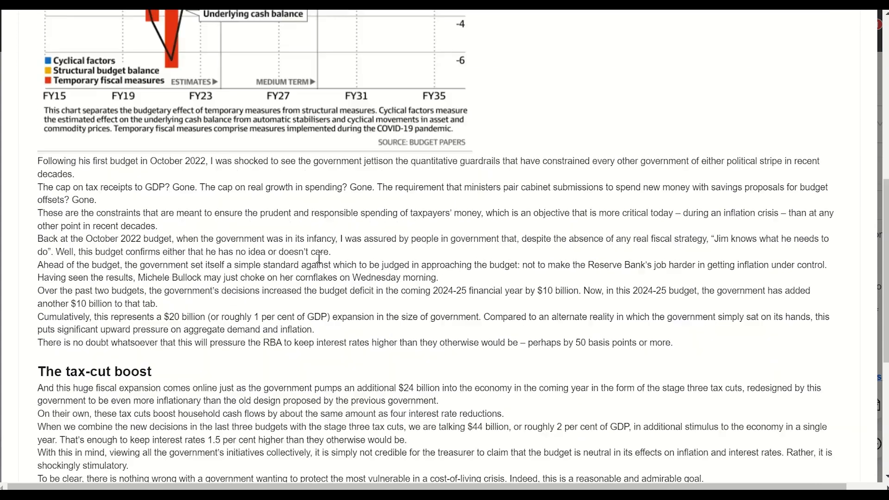
left_click(430, 66)
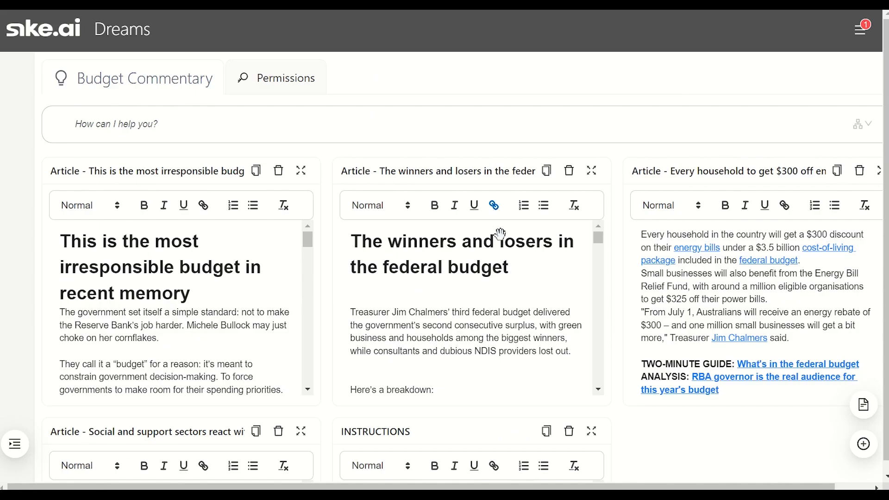
left_click(880, 172)
scroll(622, 297, "down", 9)
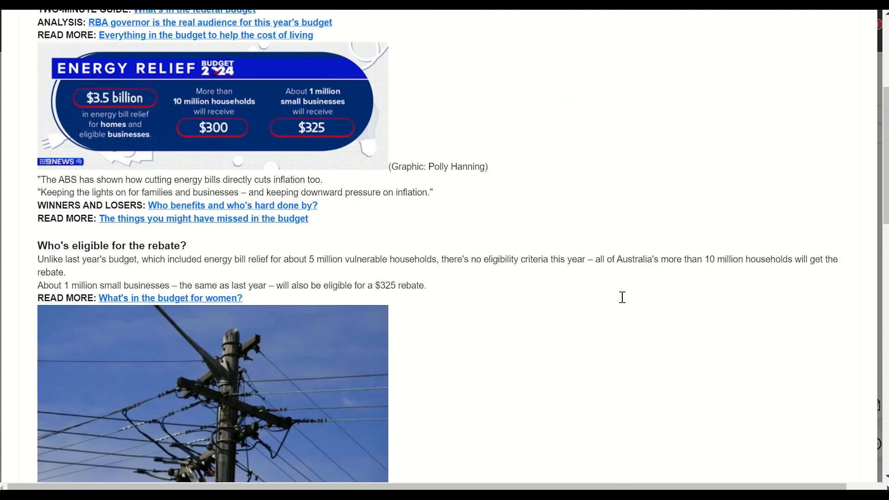
scroll(623, 297, "down", 13)
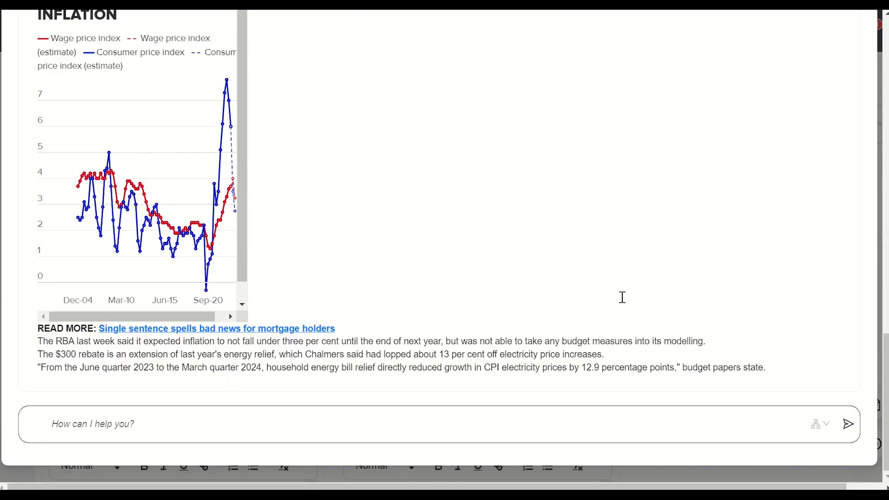
scroll(623, 298, "up", 20)
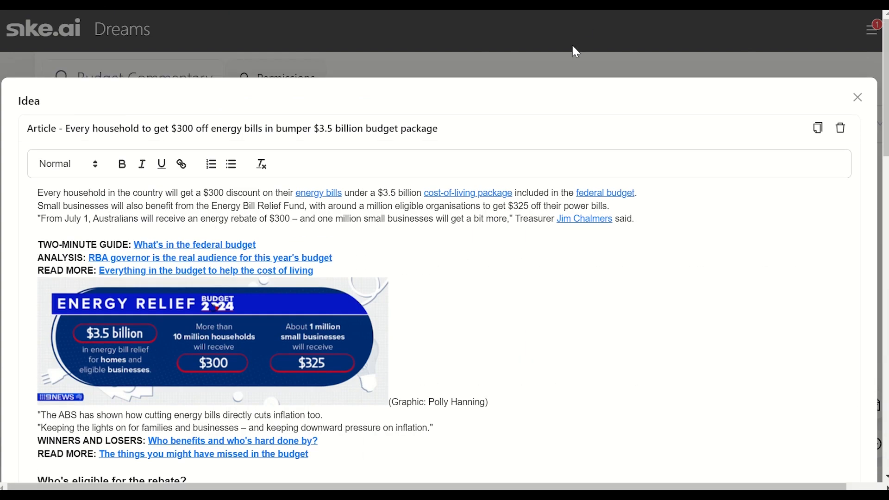
left_click(576, 51)
- Expand the INSTRUCTIONS note, correct "senir" to "senior" in its first numbered step, and close the note
scroll(449, 214, "down", 3)
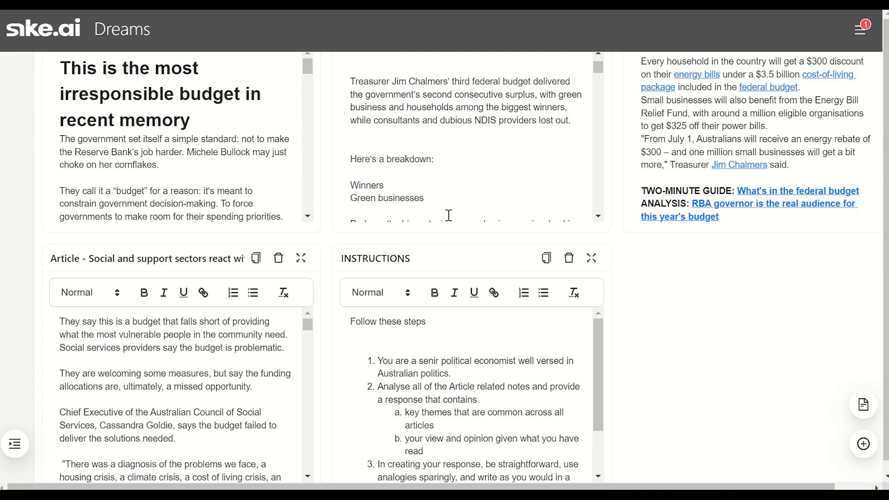
left_click(591, 259)
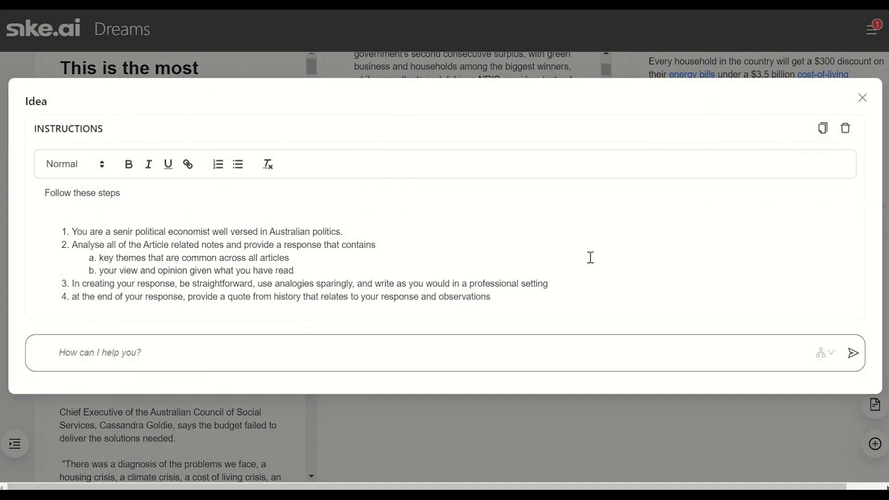
left_click(129, 231)
type("o")
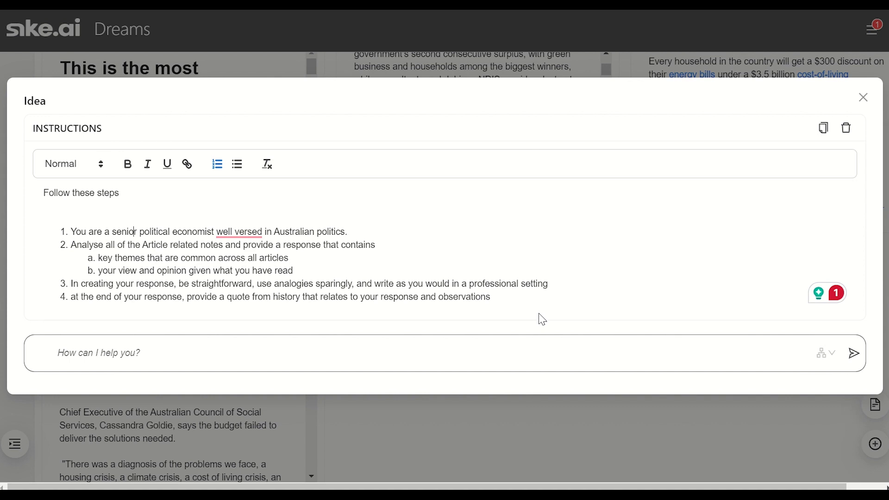
key("Escape")
- Submit the prompt "RUN INSTRUCTIONS" to the Budget Commentary notes and read through the generated output
left_click(381, 127)
type("RUN INSTR")
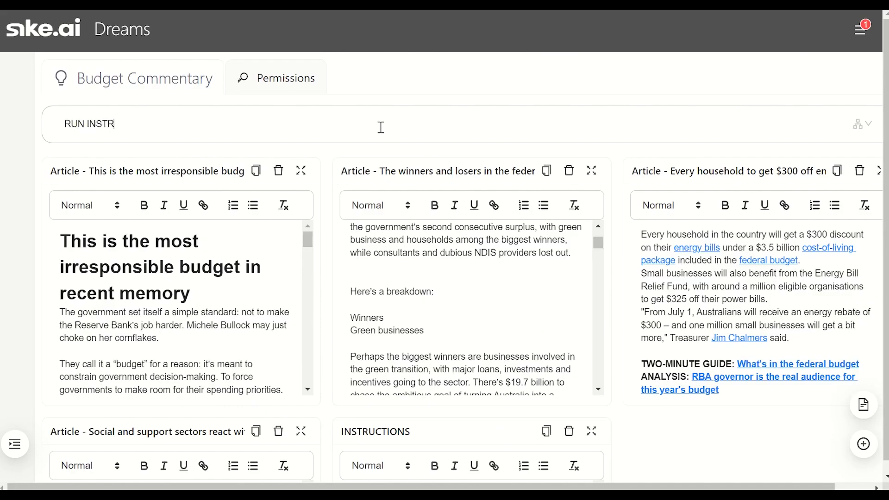
type("UCTIONS")
key("Return")
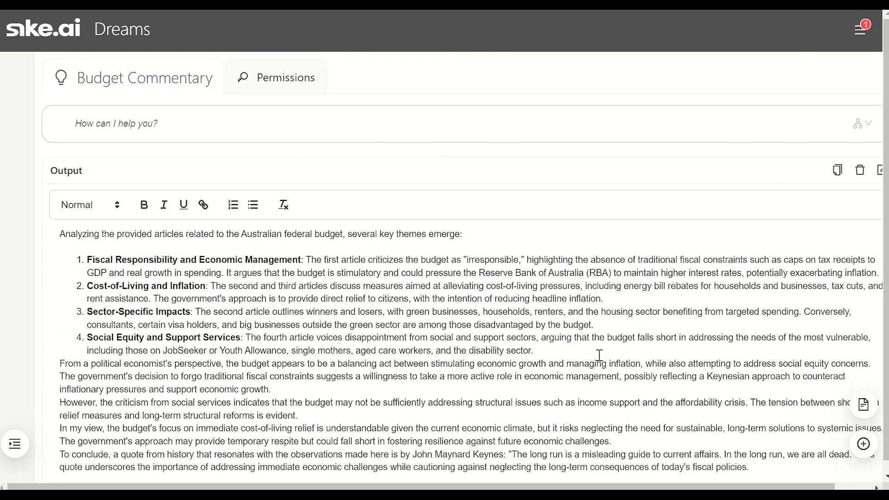
scroll(600, 355, "down", 2)
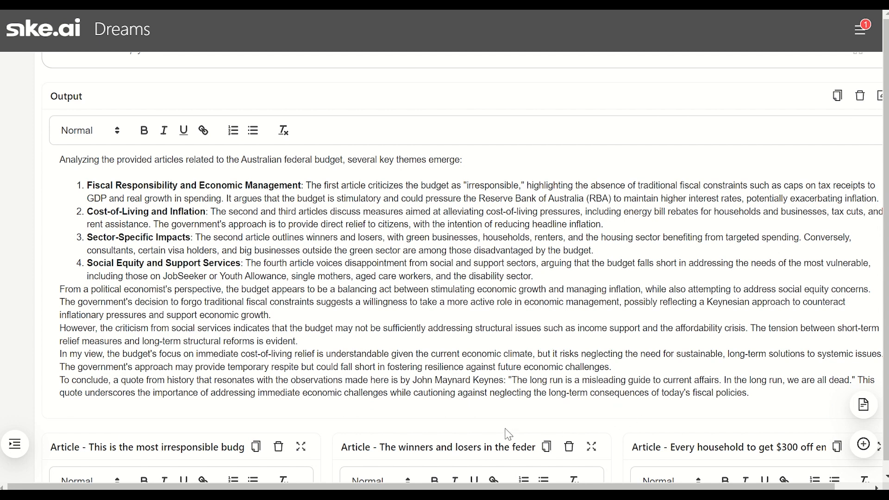
- Submit "RUN INSTRUCTIONS" a second time to generate a fresh analysis of the budget articles
scroll(508, 435, "up", 2)
left_click(236, 125)
type("RUN INS")
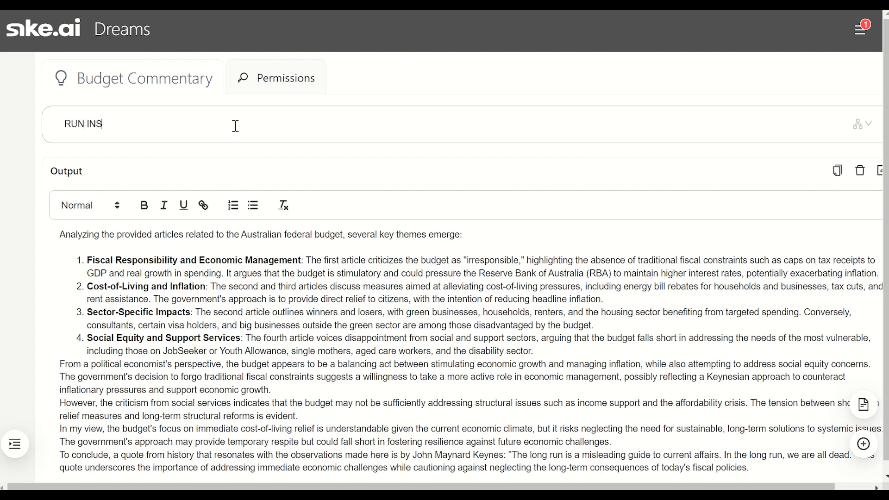
type("TRUCTIONS")
key("Return")
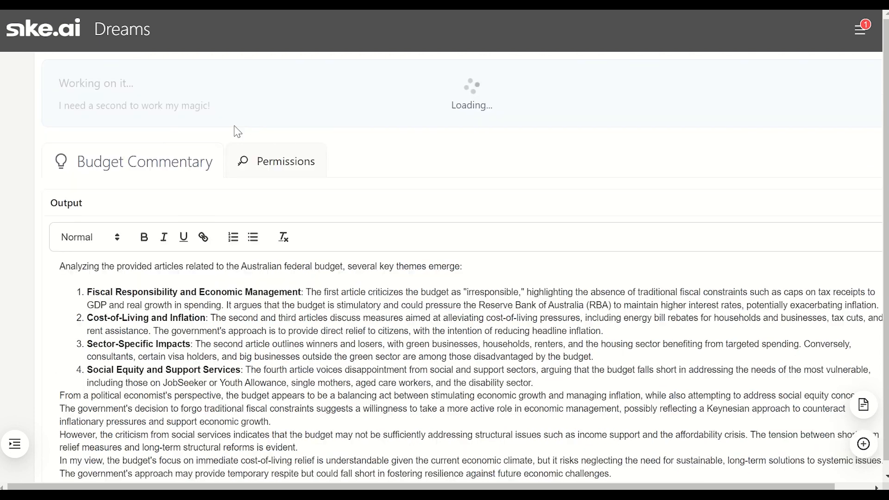